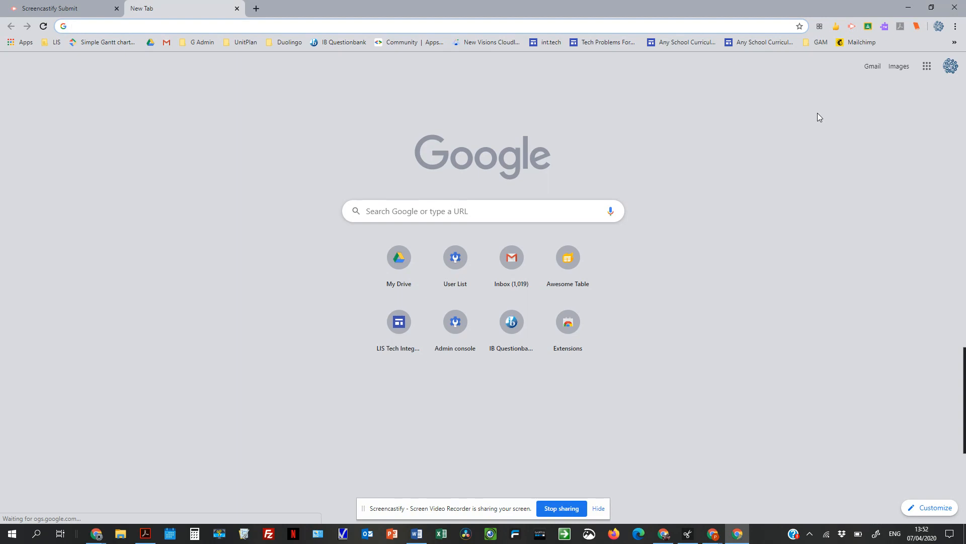
- Complete the Screencastify setup by signing in with Google and allowing the camera, microphone, drawing and annotation permissions
left_click(852, 27)
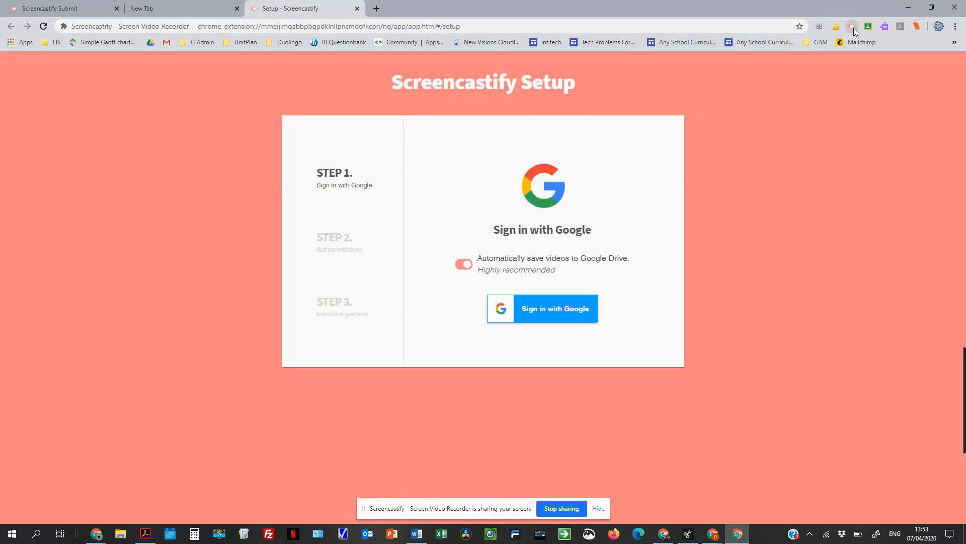
left_click(548, 313)
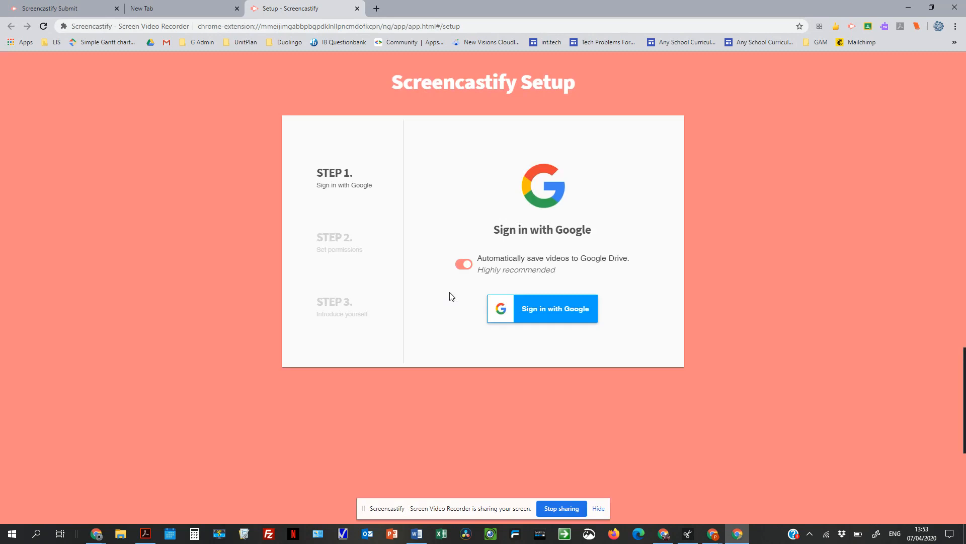
left_click(550, 316)
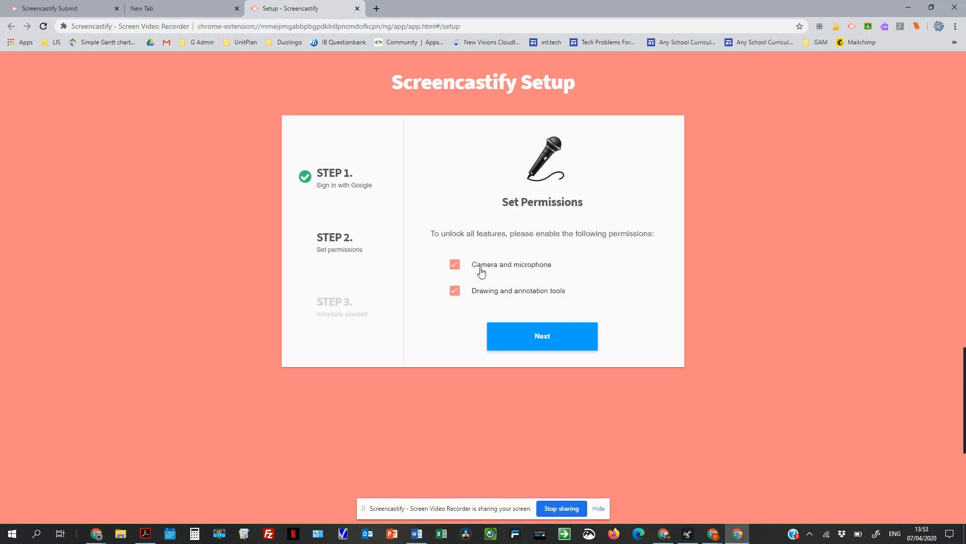
left_click(537, 337)
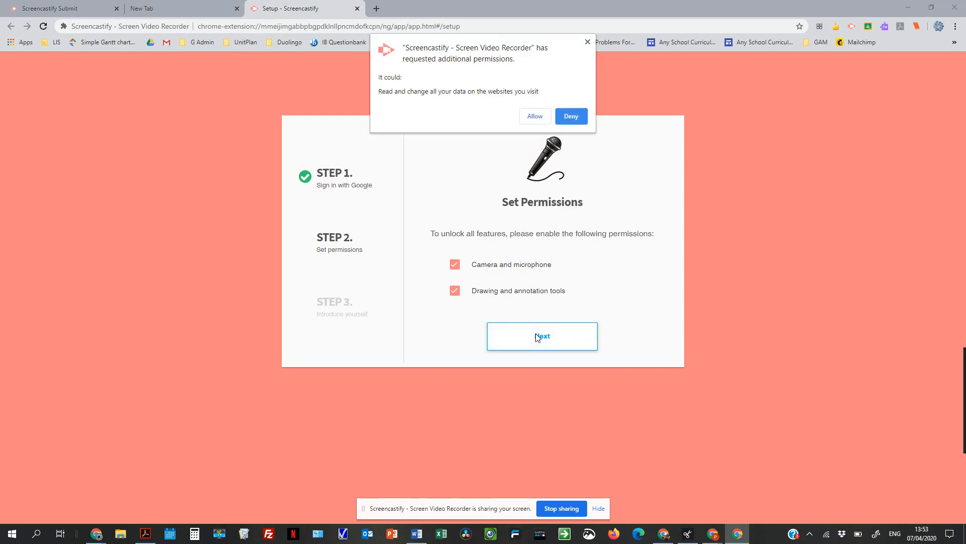
left_click(534, 116)
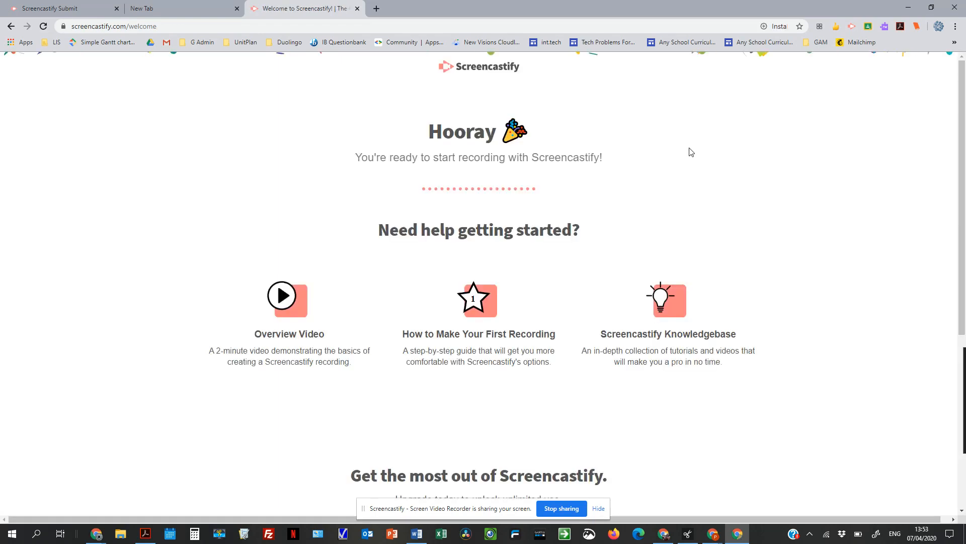
- Start a Desktop recording with the microphone enabled, sharing the entire screen
left_click(851, 26)
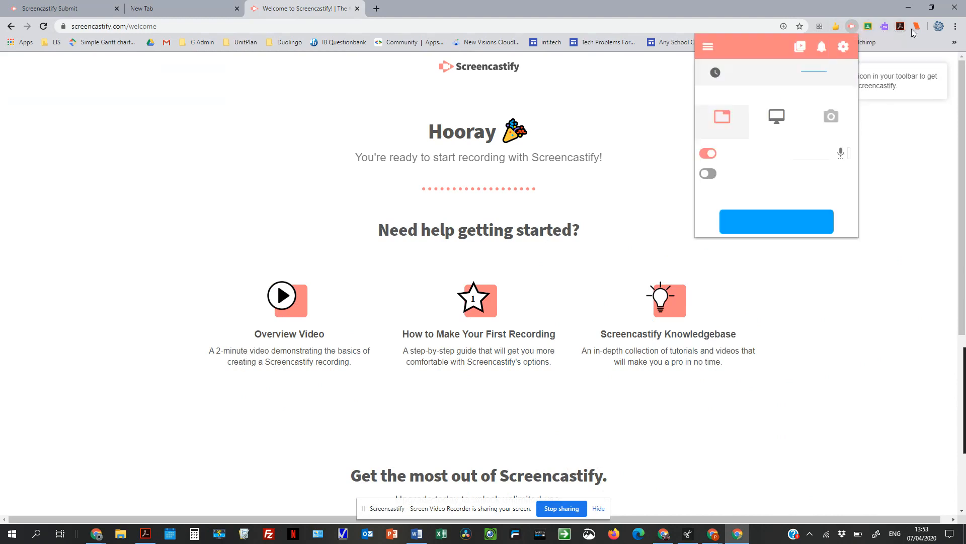
left_click(906, 196)
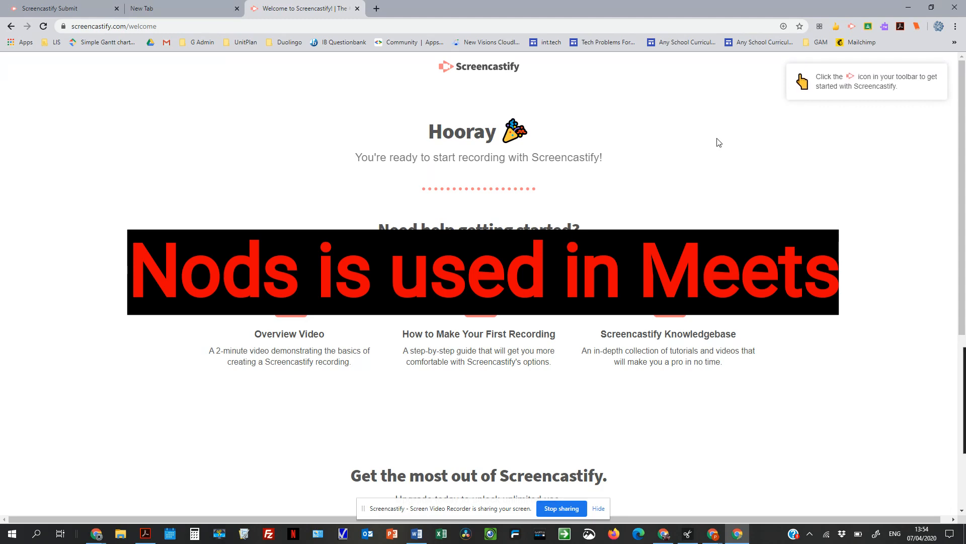
left_click(852, 27)
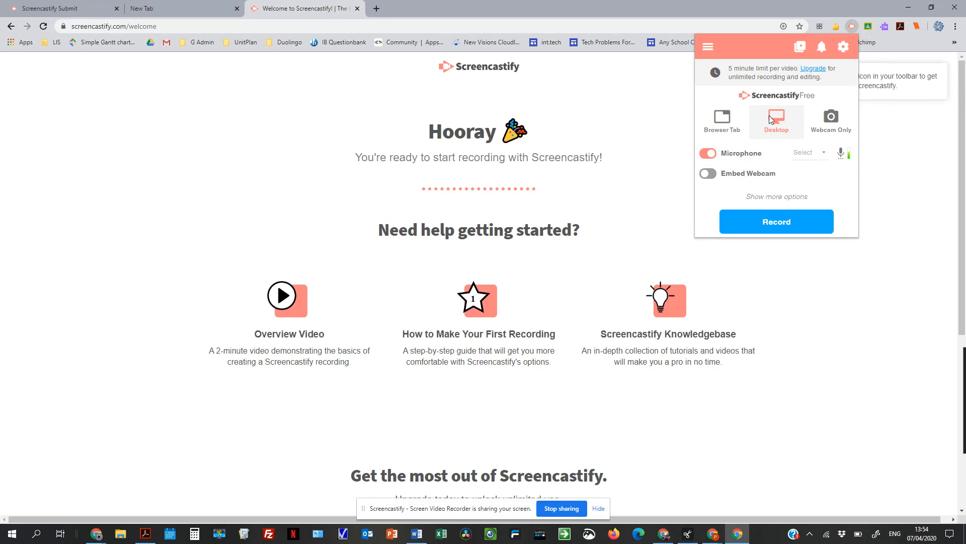
left_click(767, 229)
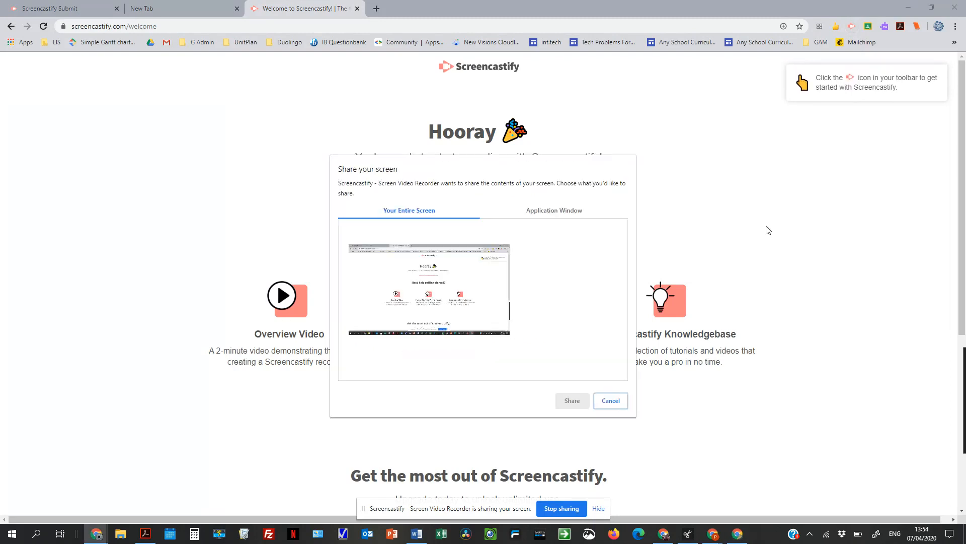
left_click(463, 315)
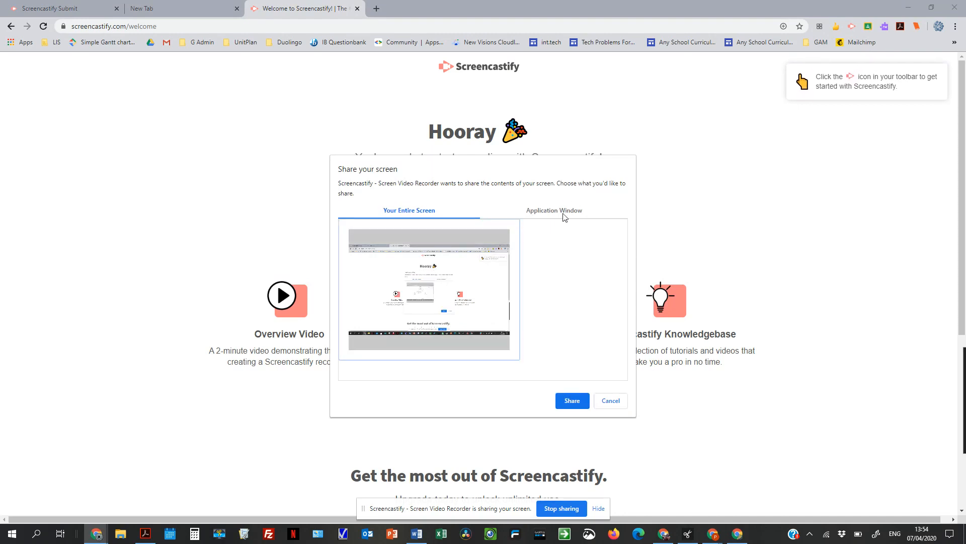
left_click(574, 404)
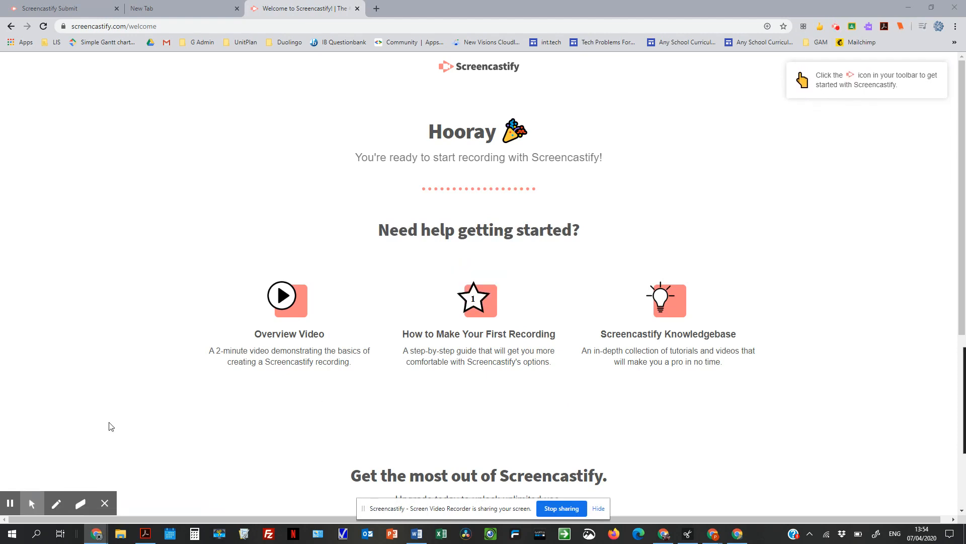
- Set the recording's mouse options to Focus Mouse and Hide cursor when not moved
left_click(31, 502)
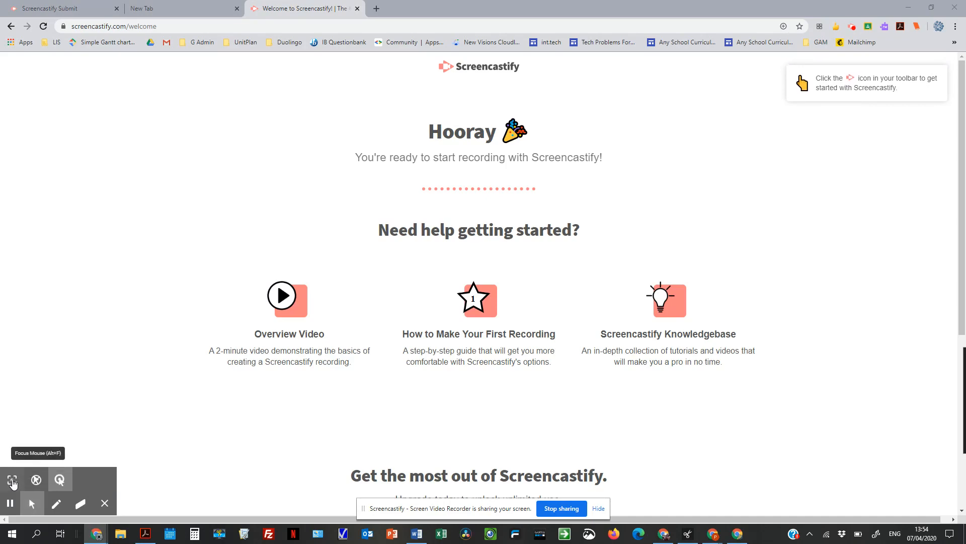
left_click(12, 482)
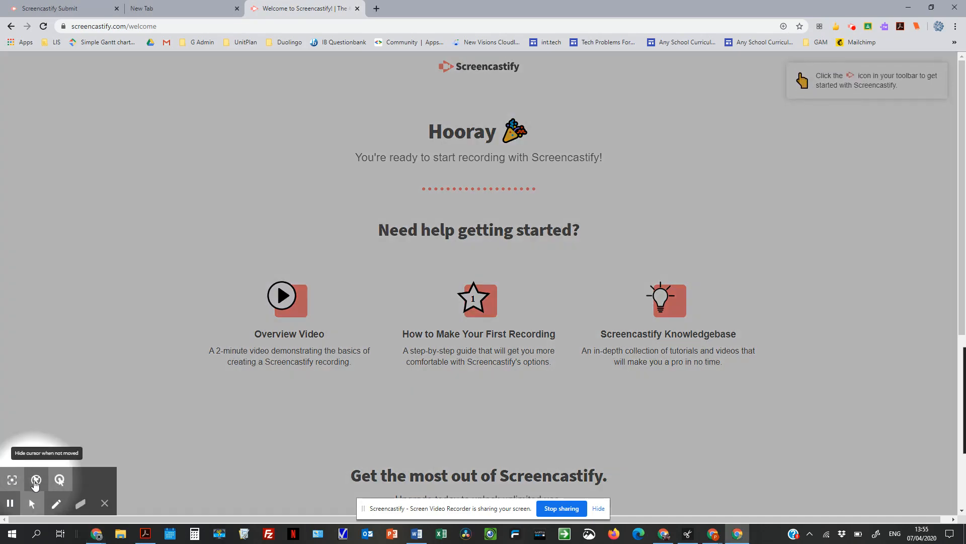
left_click(35, 482)
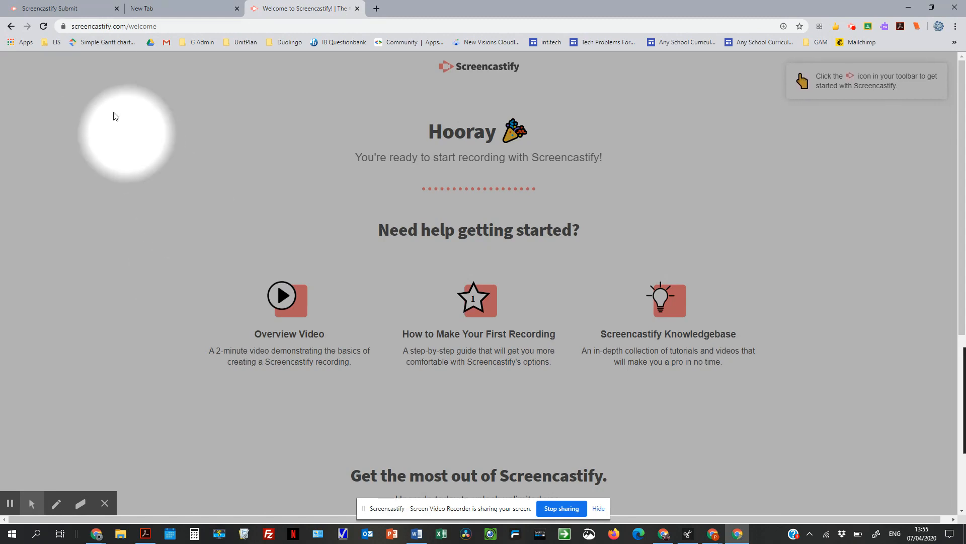
- Create a new Screencastify Submit assignment titled "Testing" with empty instructions
left_click(73, 12)
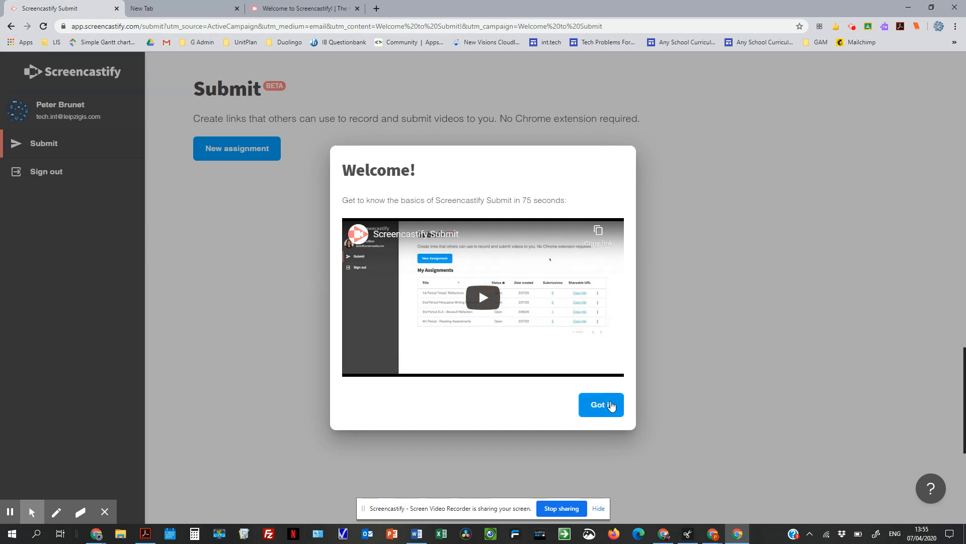
left_click(610, 403)
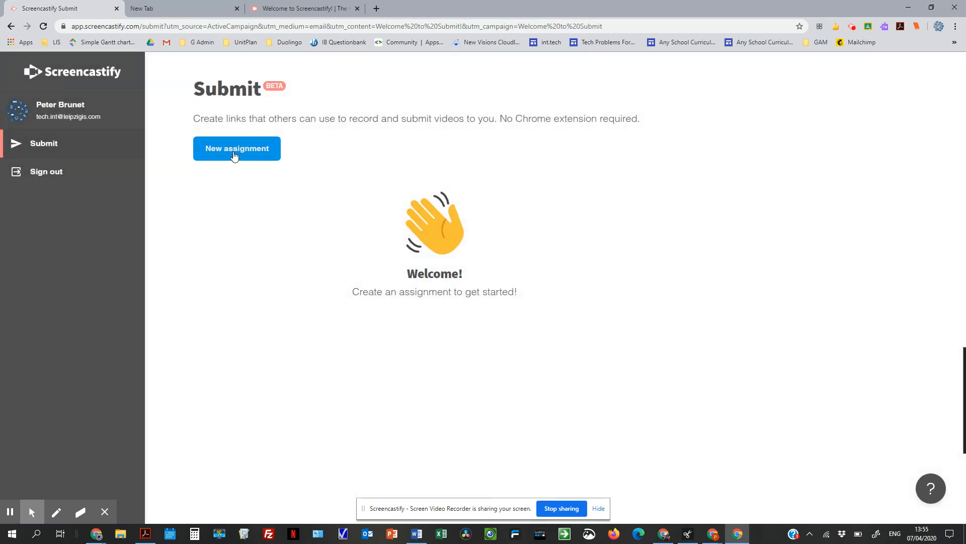
left_click(233, 153)
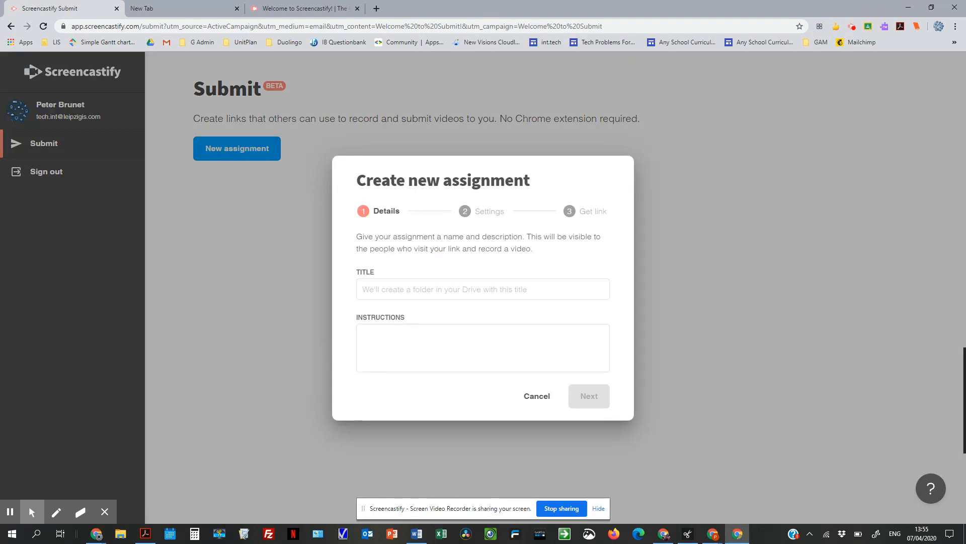
left_click(383, 290)
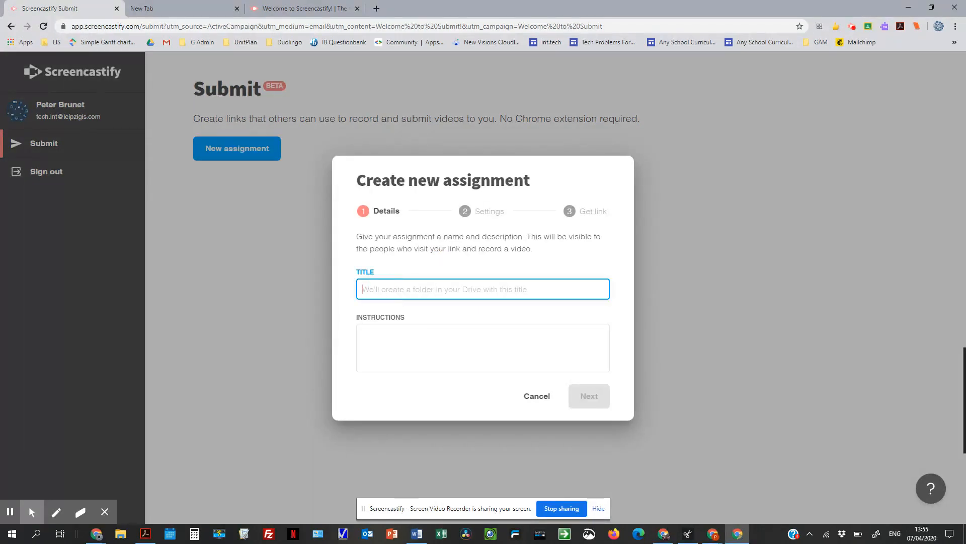
type("Tes")
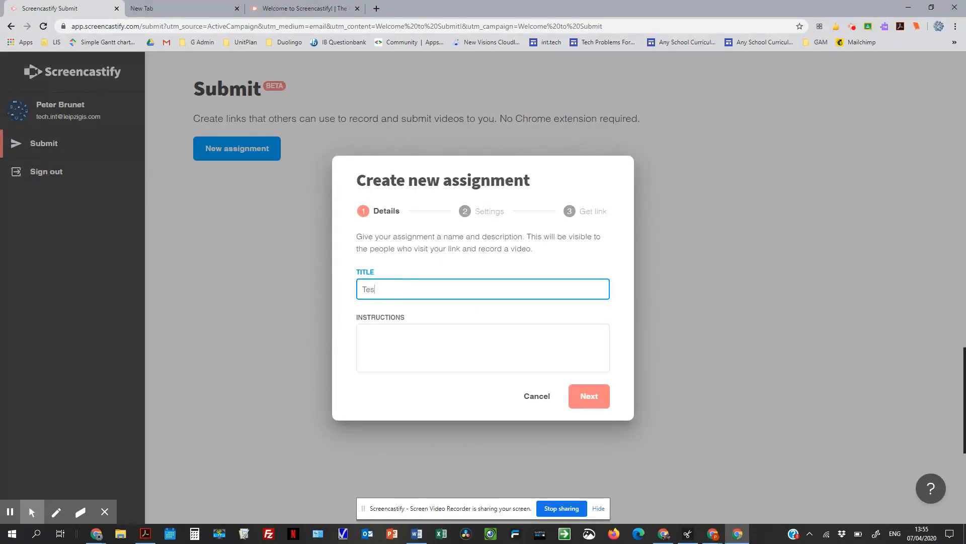
type("ting")
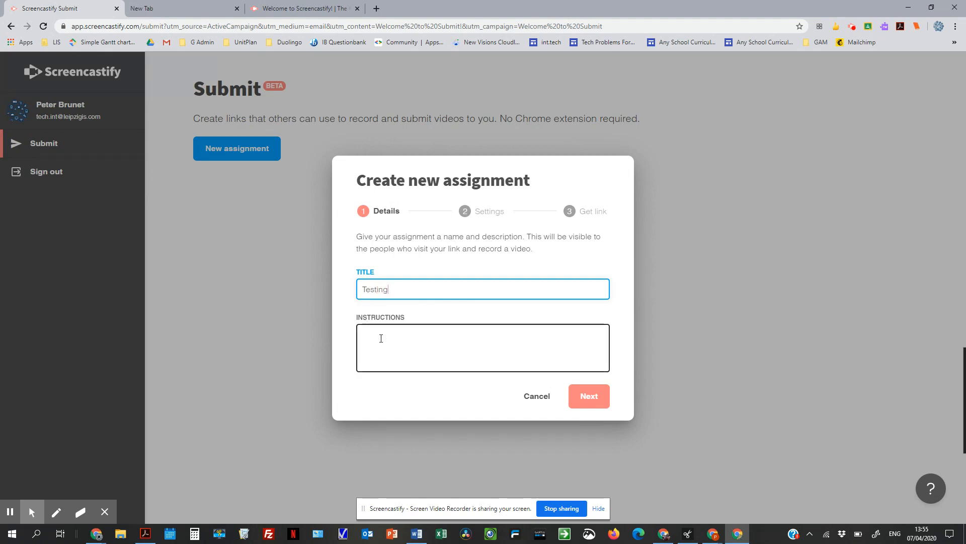
left_click(381, 338)
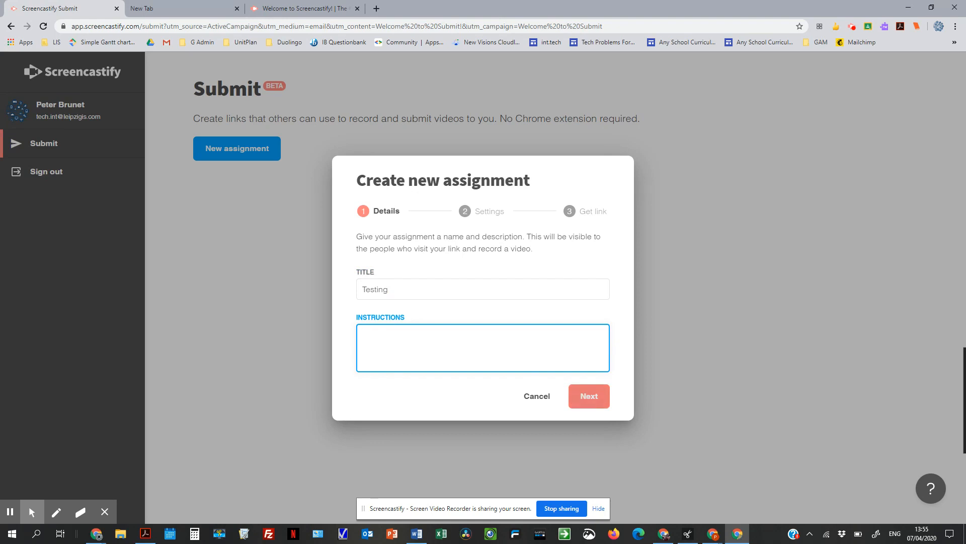
left_click(587, 397)
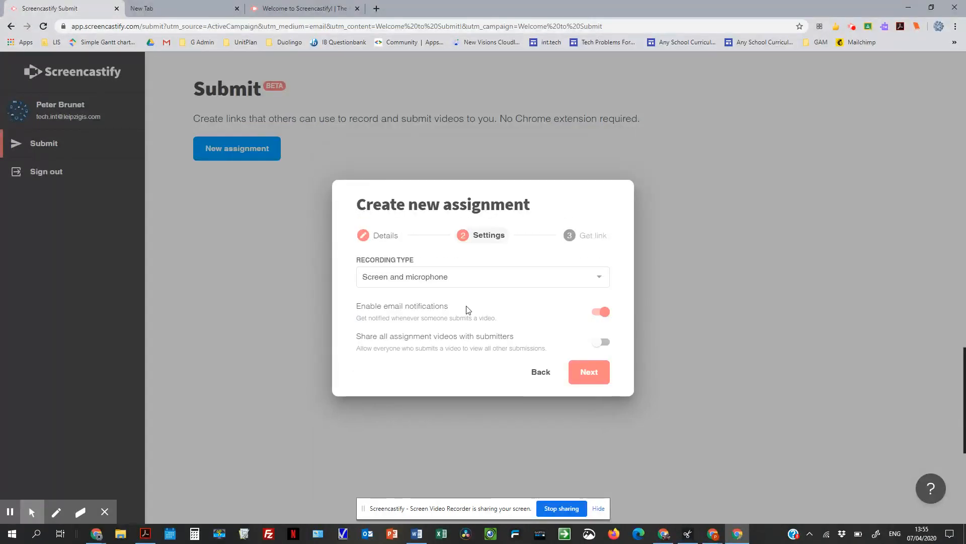
- Use Screen and microphone as the assignment's recording type and generate its shareable link
left_click(457, 280)
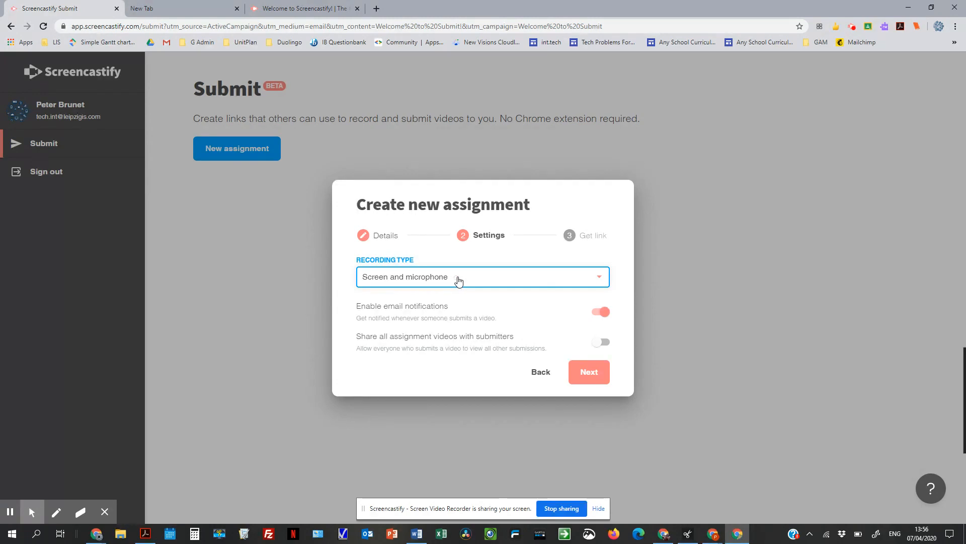
left_click(449, 278)
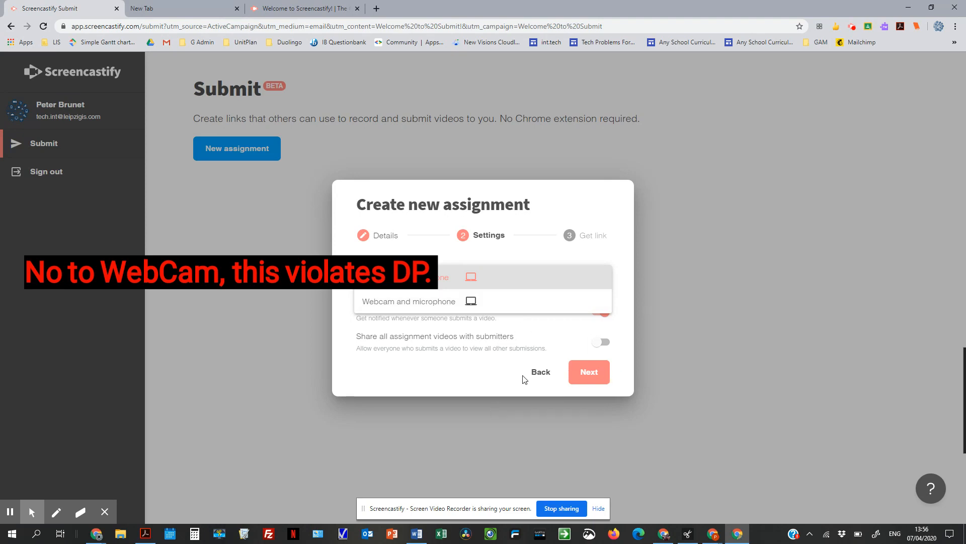
left_click(486, 376)
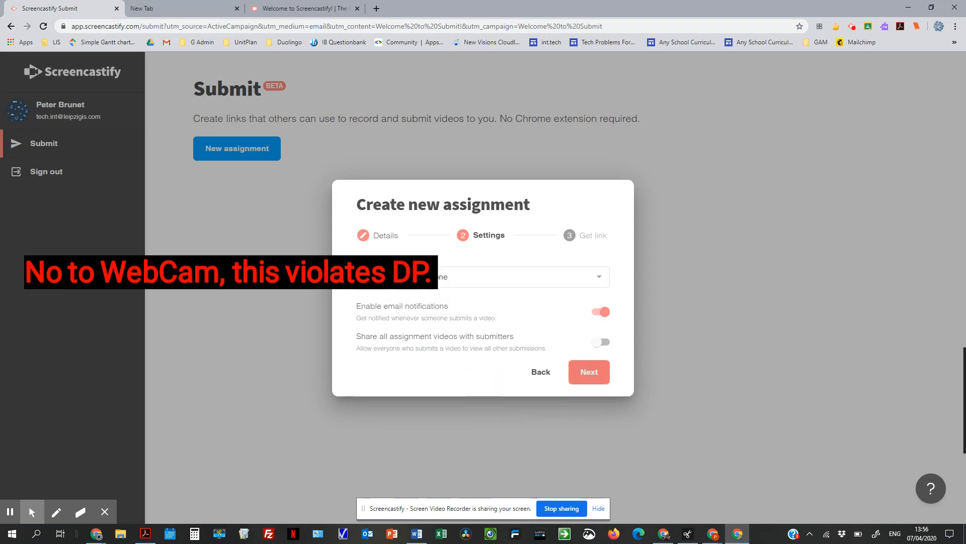
left_click(588, 372)
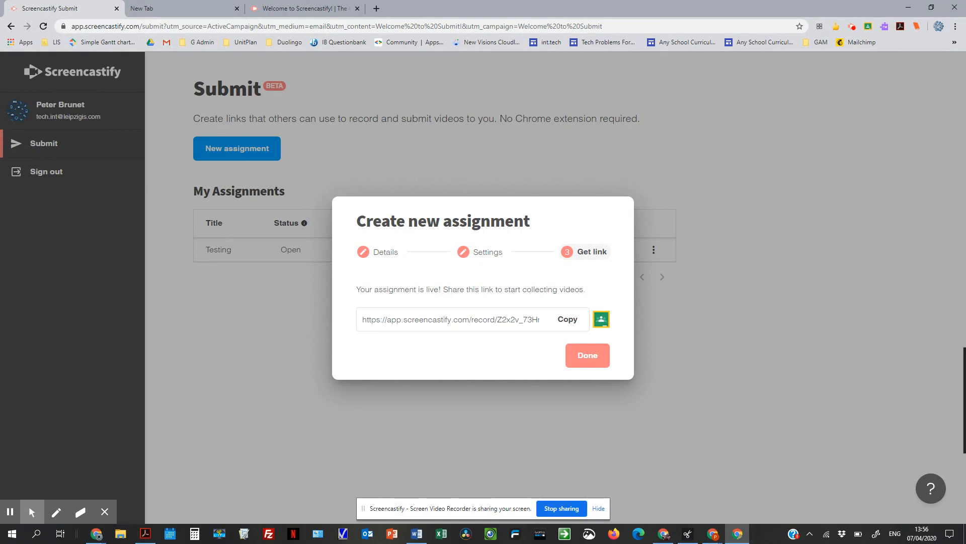
- Review the class choices for sharing the assignment to Google Classroom and close the sharing window
left_click(601, 319)
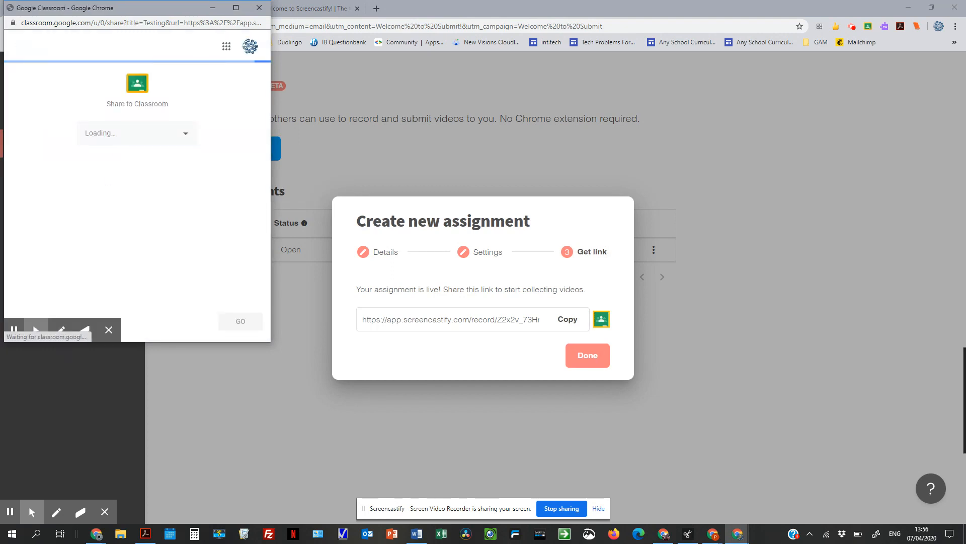
left_click(180, 135)
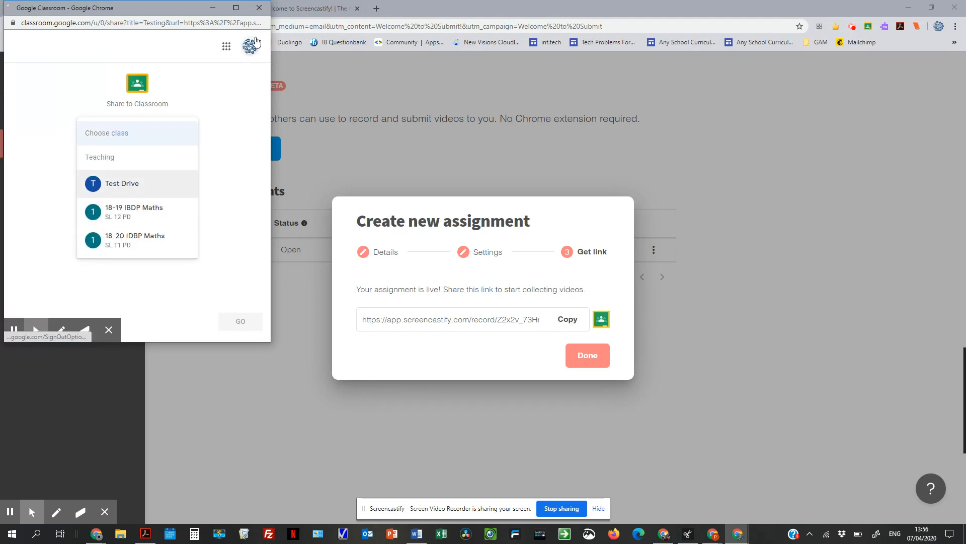
left_click(259, 10)
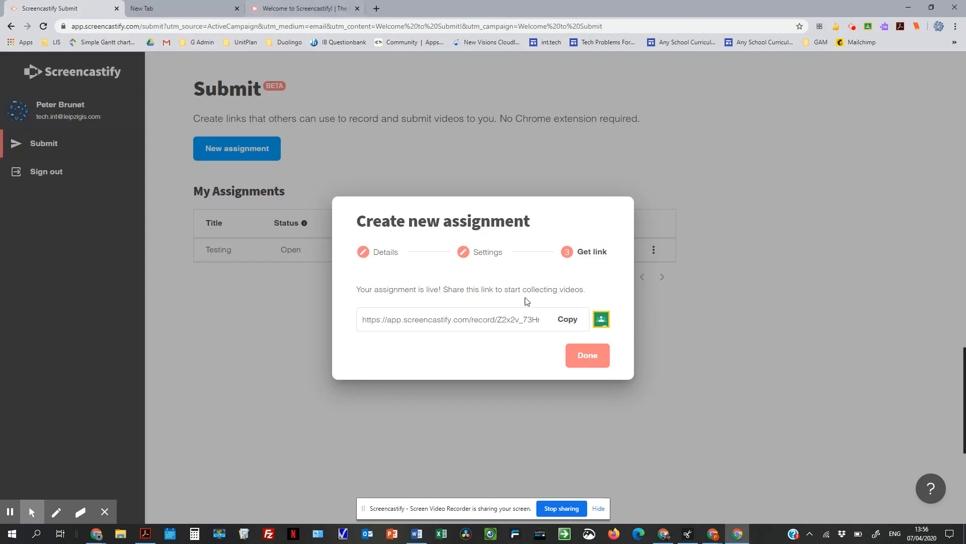
- Copy the assignment's link and switch to the Google Classroom assignment in the other browser window
left_click(567, 320)
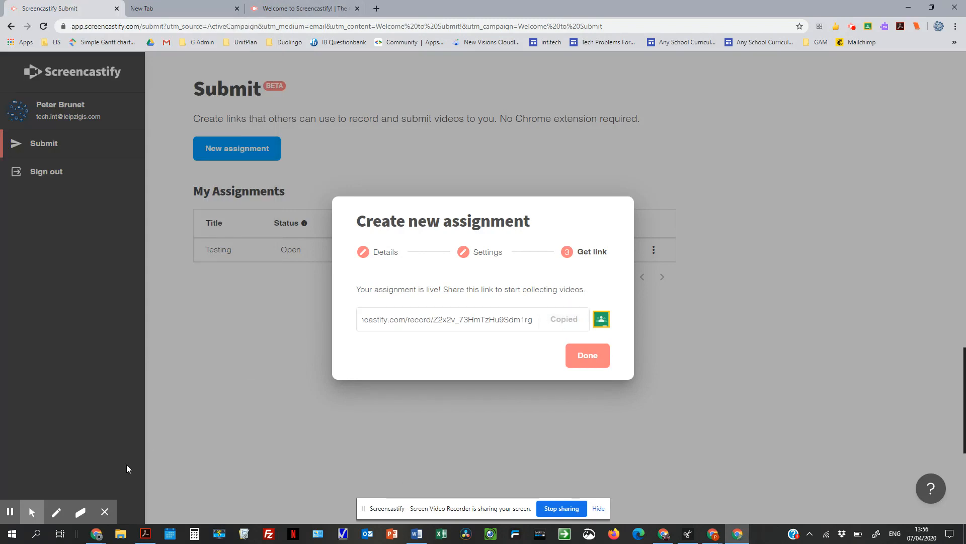
mouse_move(97, 536)
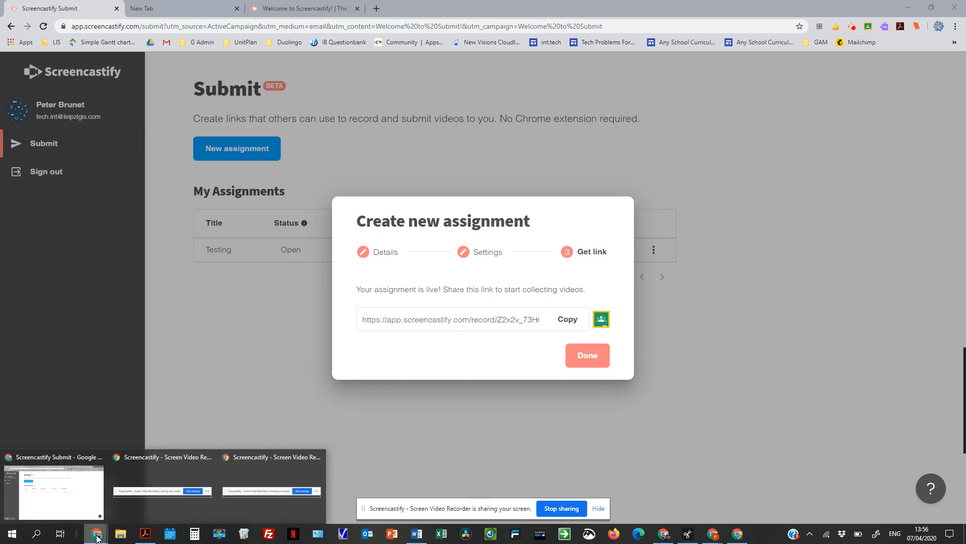
left_click(77, 504)
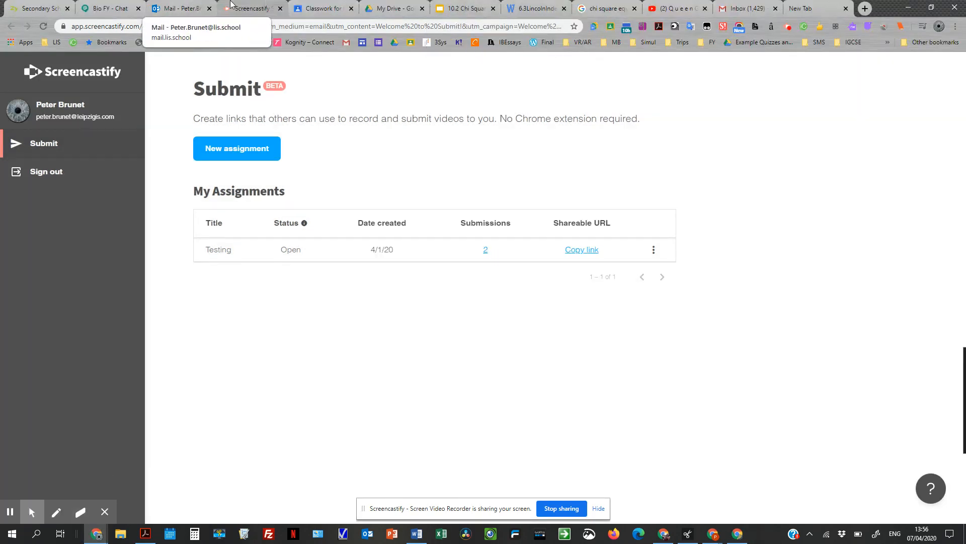
left_click(328, 9)
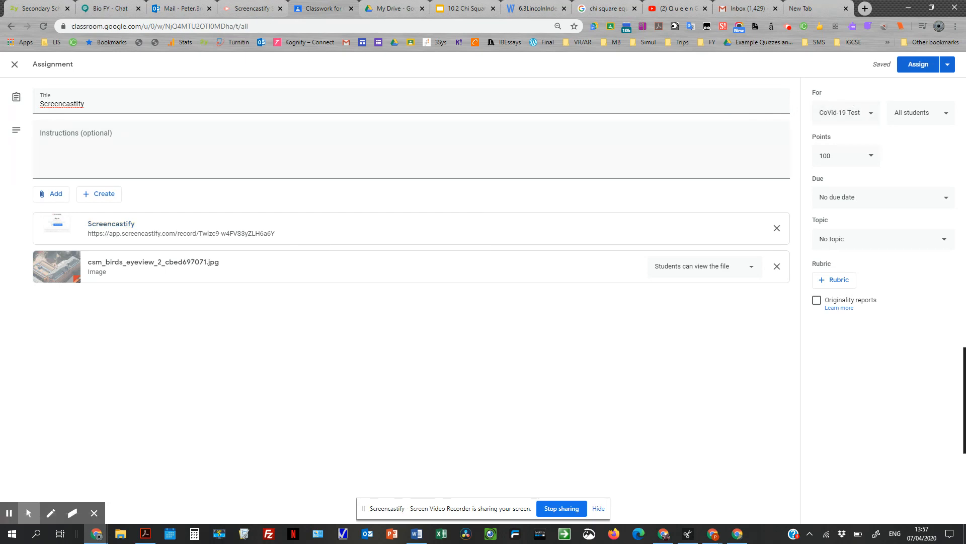
- Return to the Google Classroom assignment, stop the Screencastify screen sharing to end the recording, and skip the Video Page tour
left_click(738, 534)
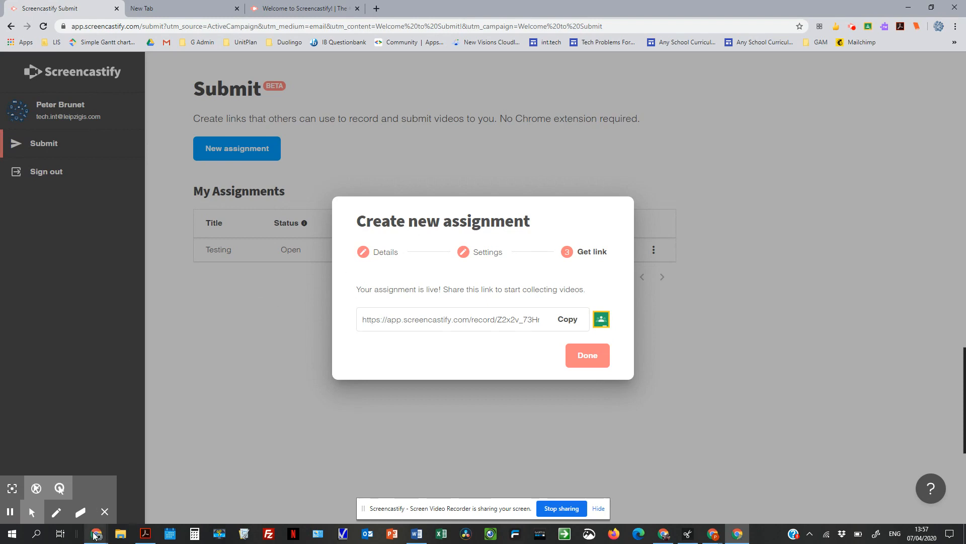
mouse_move(95, 535)
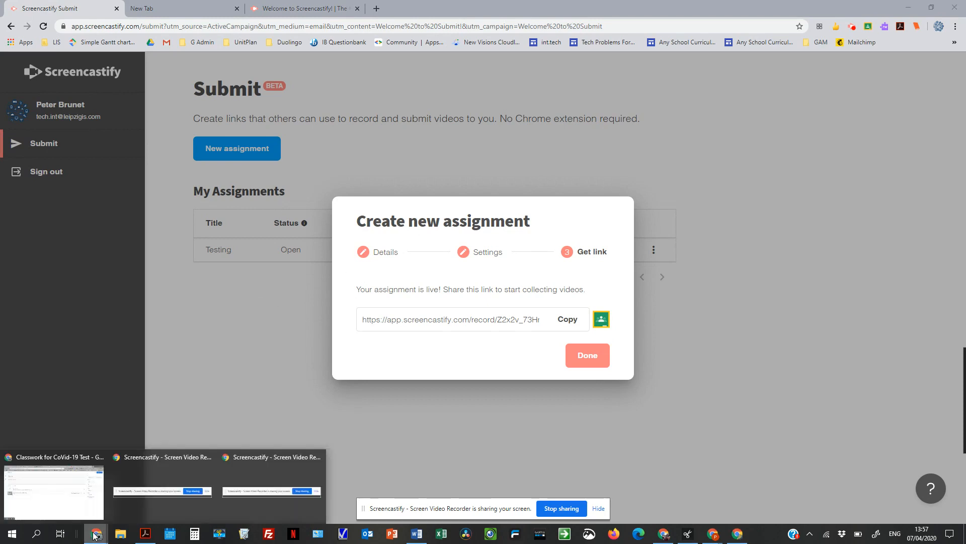
left_click(72, 488)
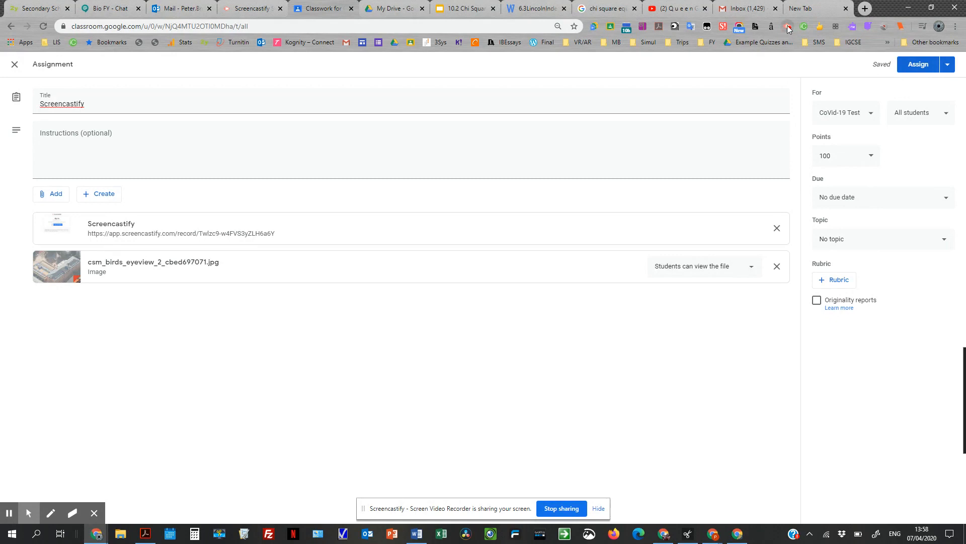
left_click(554, 512)
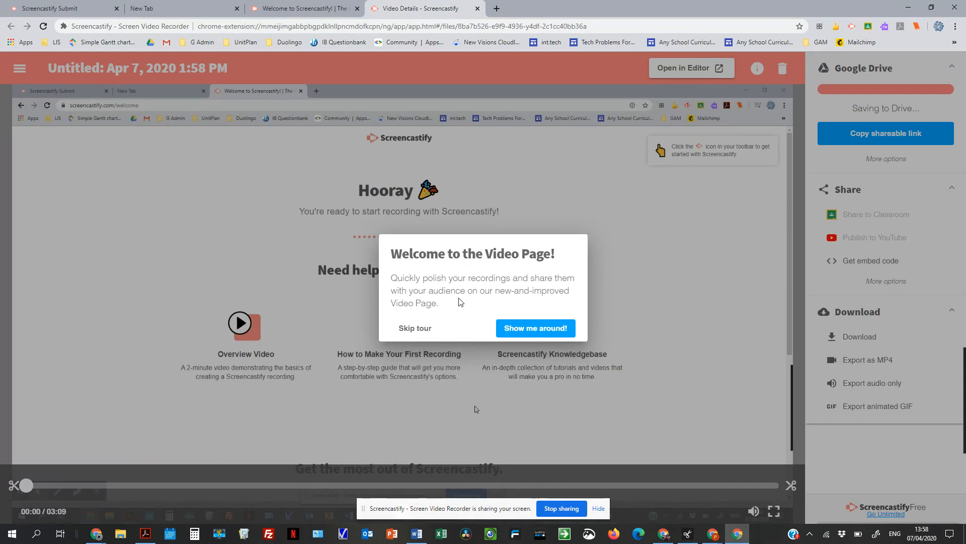
left_click(411, 330)
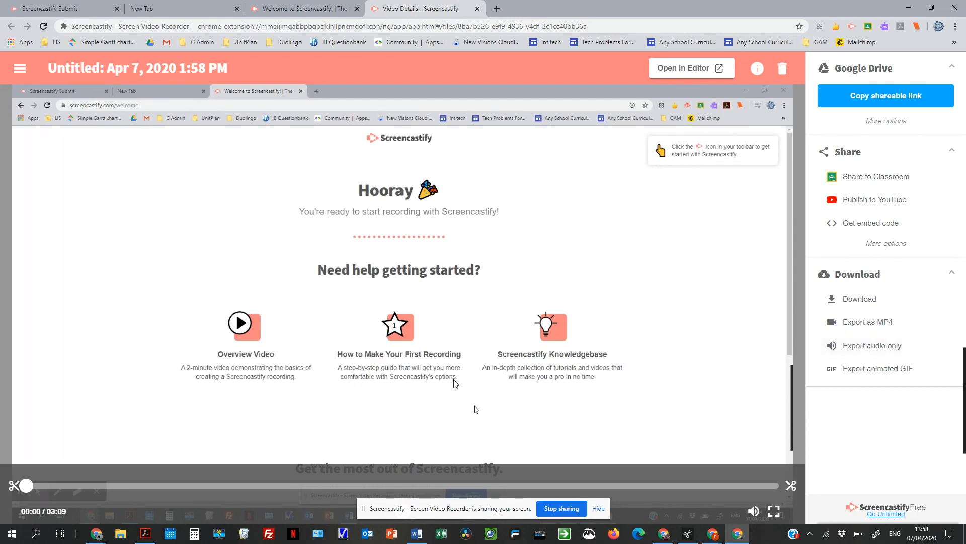
- Switch to the Google Classroom browser window and open the Testing assignment's submissions from its Screencastify Submit page
left_click(99, 539)
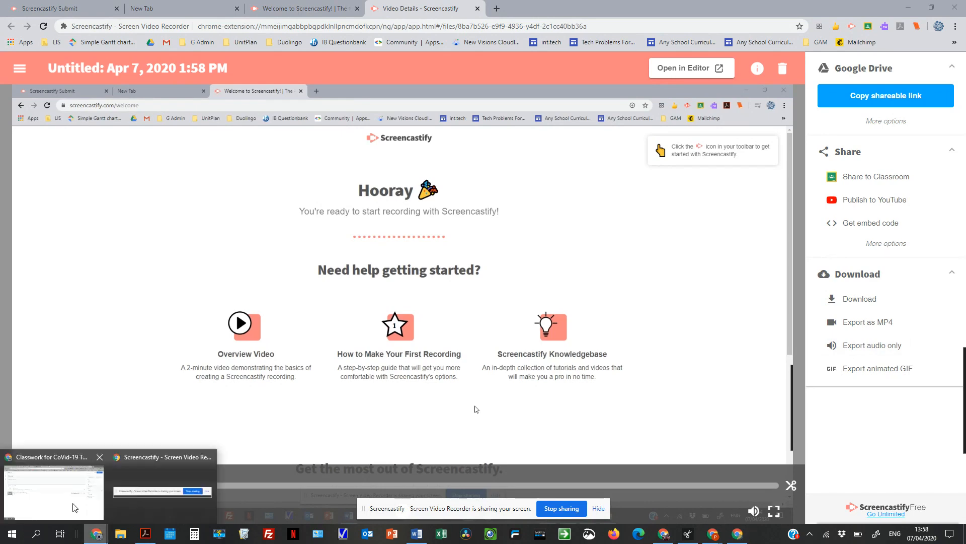
left_click(47, 493)
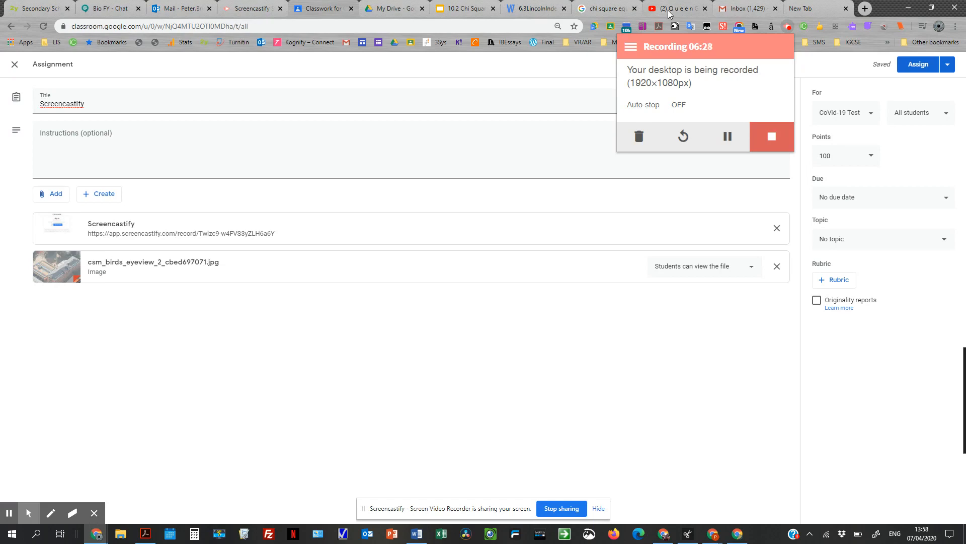
left_click(252, 9)
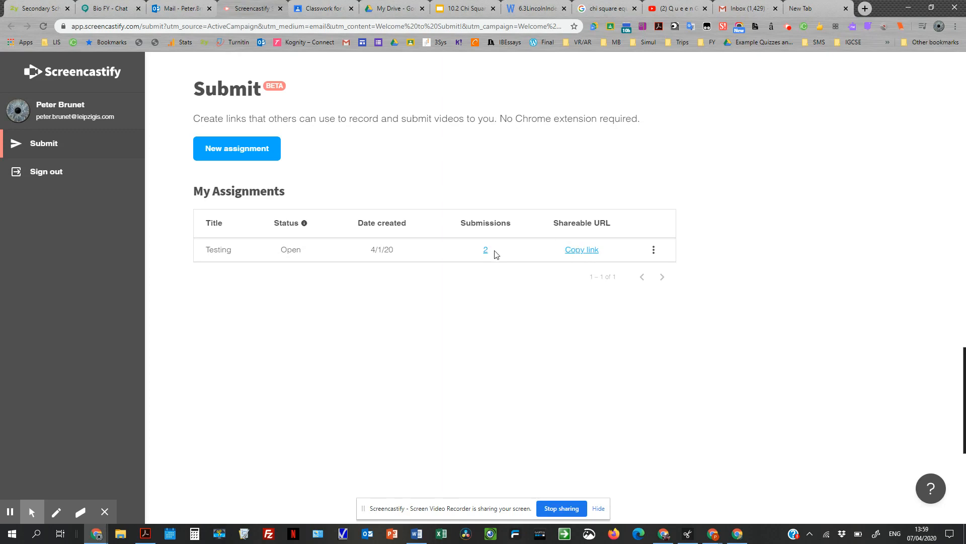
left_click(485, 252)
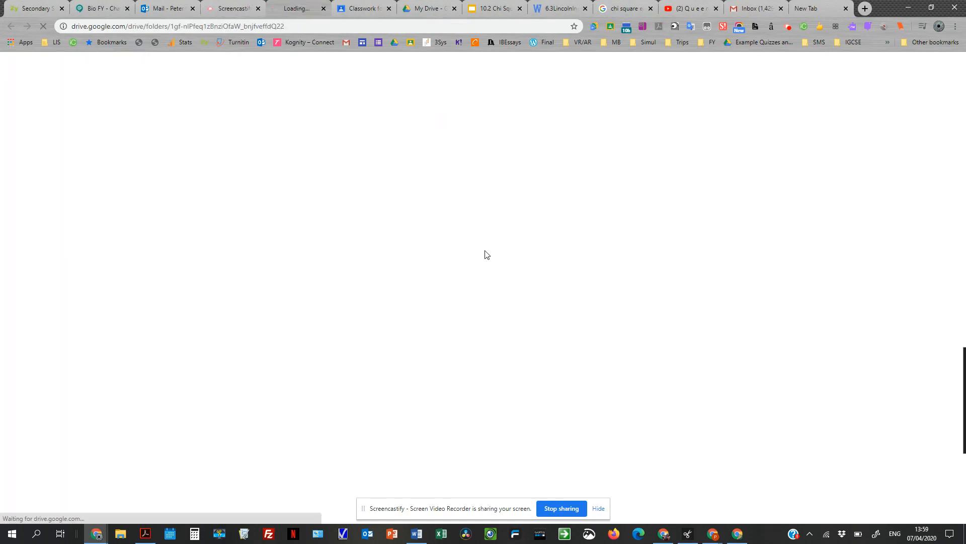